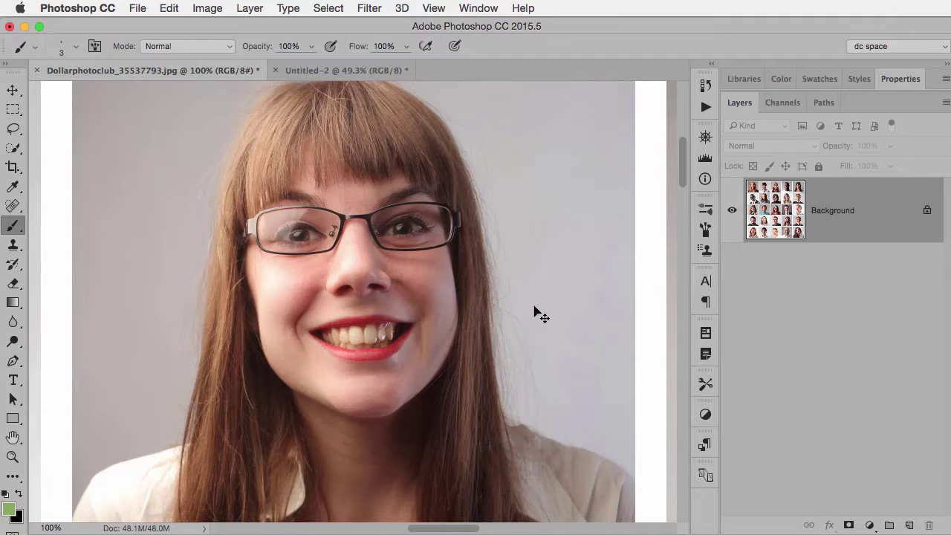
Zoom in and select the woman's upper front teeth with Quick Selection, subtracting stray lip areas
{"action": "key", "text": "super+plus"}
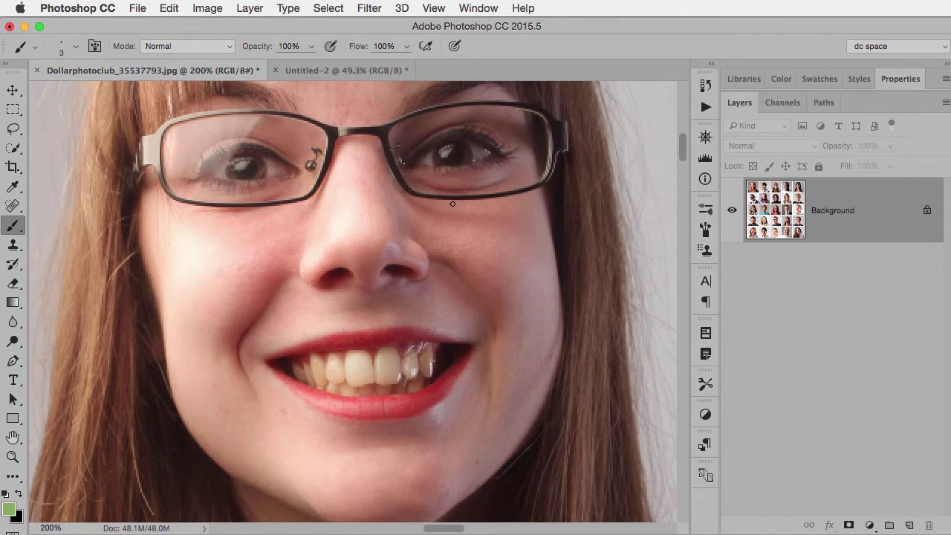
{"action": "key", "text": "w"}
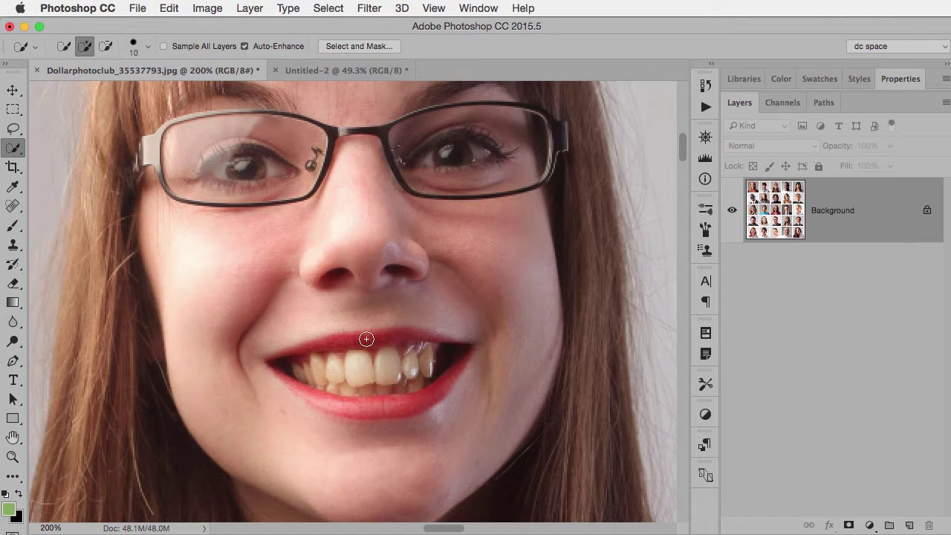
{"action": "mouse_move", "coordinate": [361, 363]}
{"action": "left_mouse_down"}
{"action": "mouse_move", "coordinate": [423, 363]}
{"action": "mouse_move", "coordinate": [355, 357]}
{"action": "left_mouse_up"}
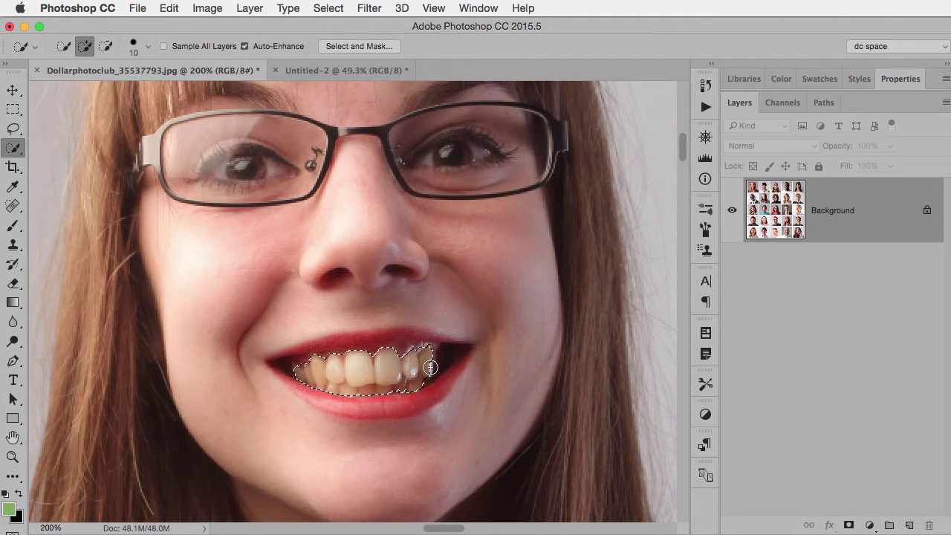
{"action": "key", "text": "alt"}
Add a Hue/Saturation adjustment layer limited to the teeth selection
{"action": "left_click", "coordinate": [705, 415]}
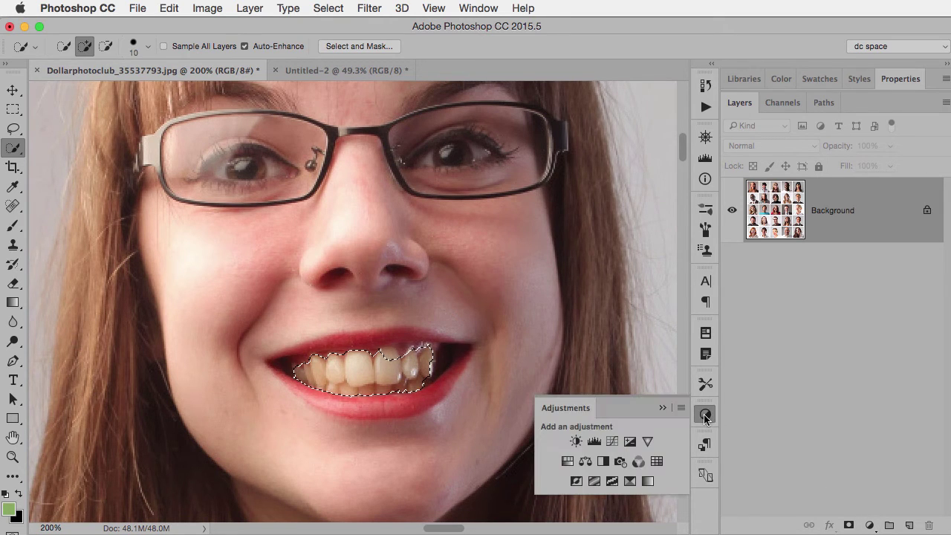
{"action": "left_click", "coordinate": [567, 461]}
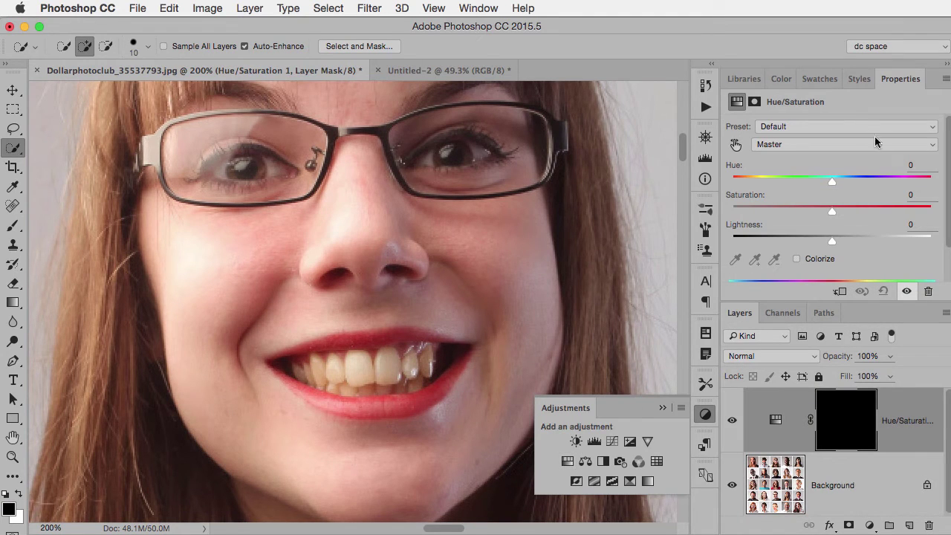
{"action": "left_click", "coordinate": [677, 377]}
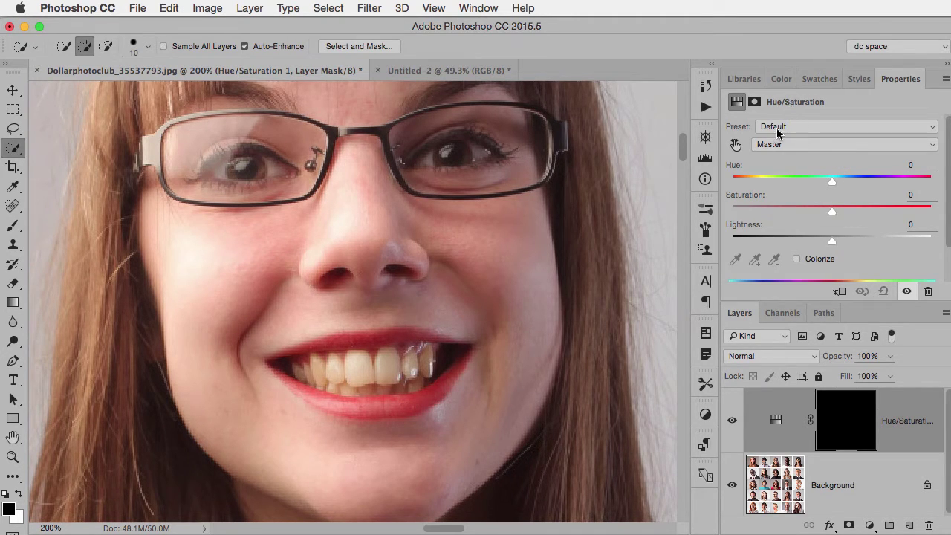
Lower the Yellows saturation to -88 to remove the yellow tint
{"action": "left_click", "coordinate": [789, 143]}
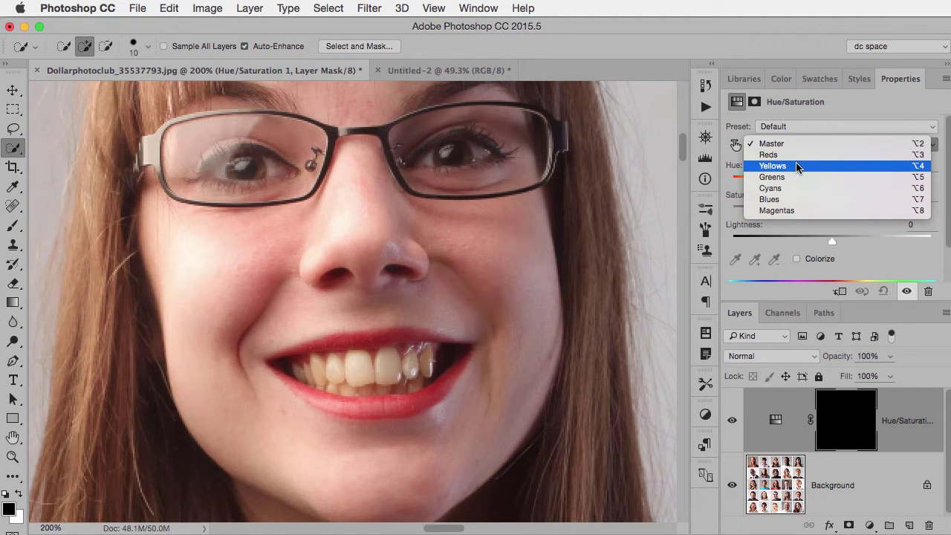
{"action": "left_click", "coordinate": [796, 166]}
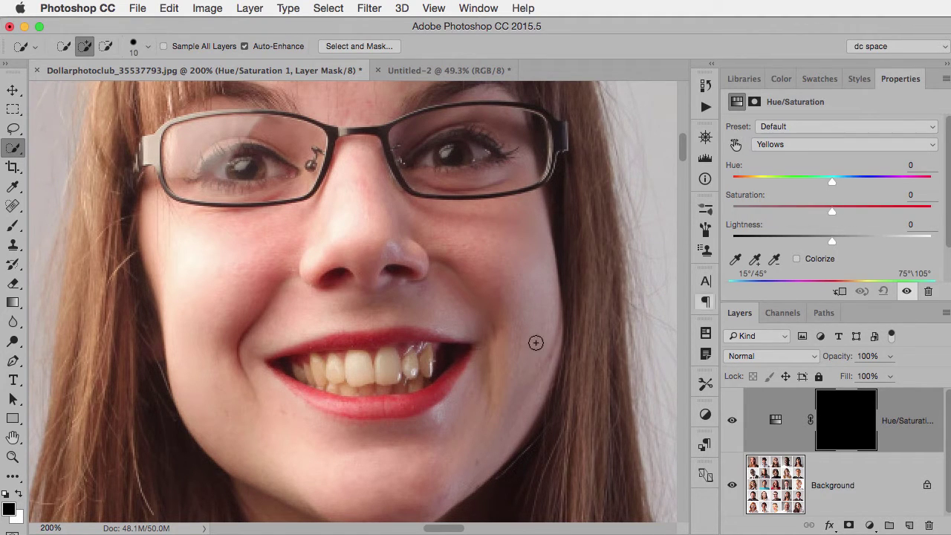
{"action": "left_click_drag", "start_coordinate": [832, 215], "coordinate": [742, 212]}
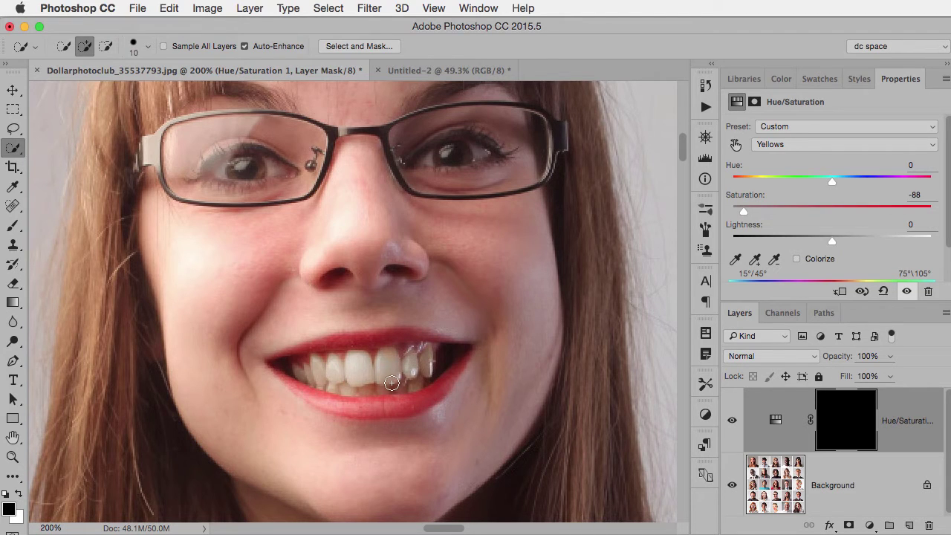
Set Master lightness to +24, then hide and reshow the adjustment to compare
{"action": "left_click", "coordinate": [795, 143]}
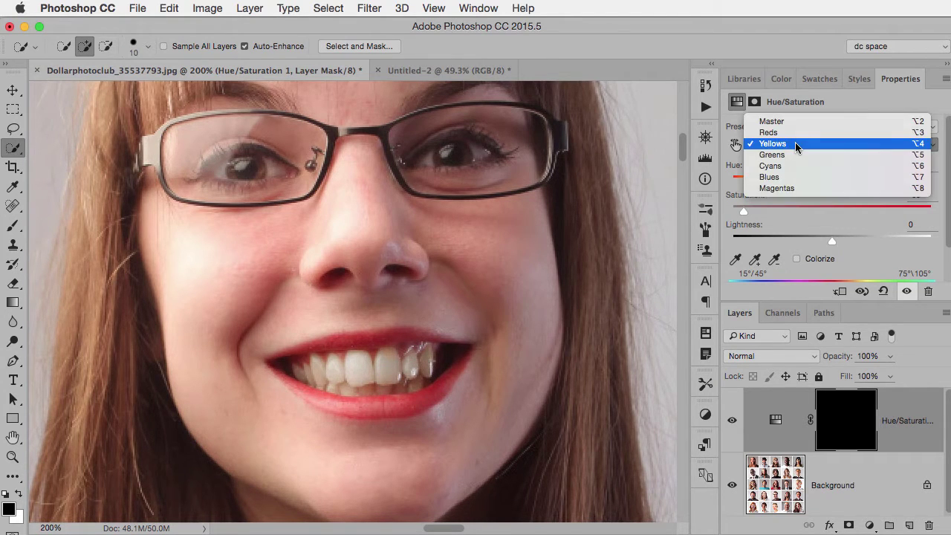
{"action": "left_click", "coordinate": [789, 120]}
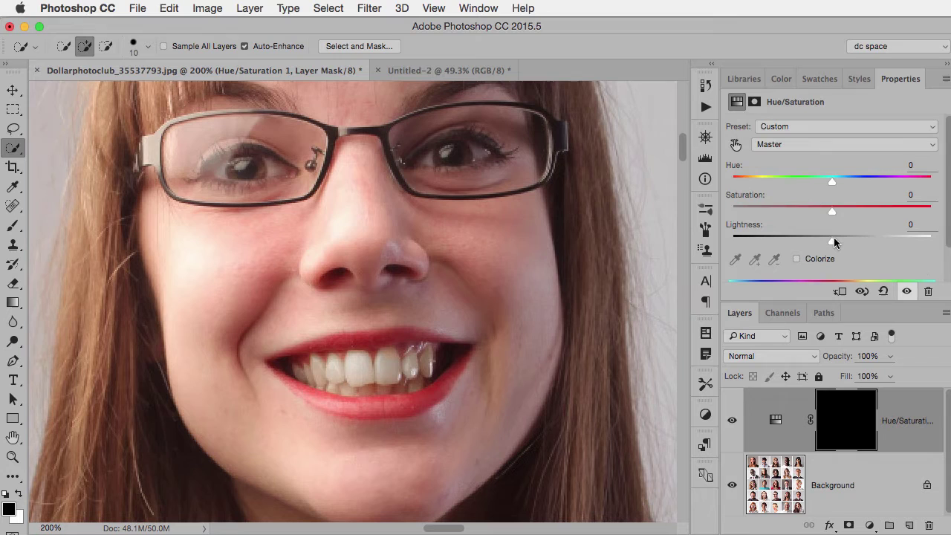
{"action": "left_click_drag", "start_coordinate": [834, 245], "coordinate": [855, 239]}
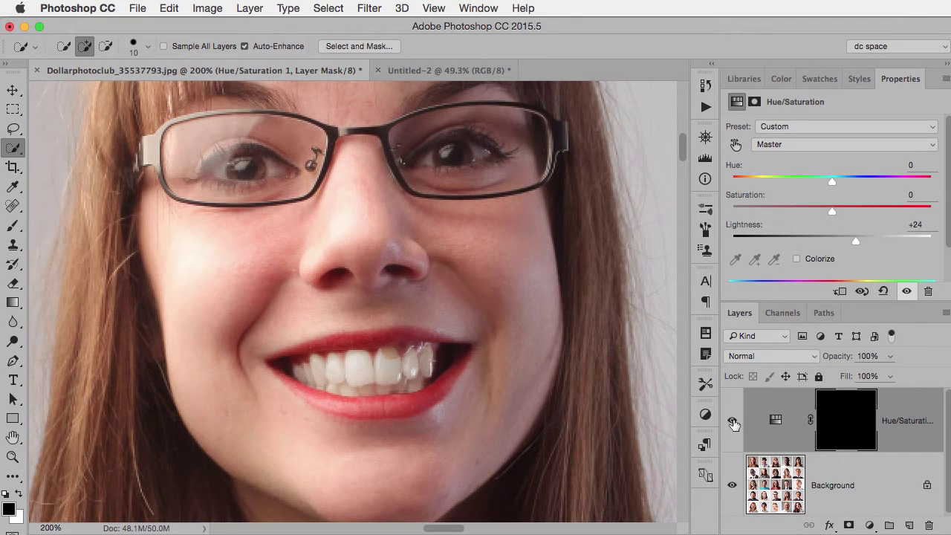
{"action": "left_click", "coordinate": [732, 422]}
{"action": "left_click", "coordinate": [732, 422]}
Select the adjustment's layer mask and briefly view the mask on its own
{"action": "left_click", "coordinate": [832, 418]}
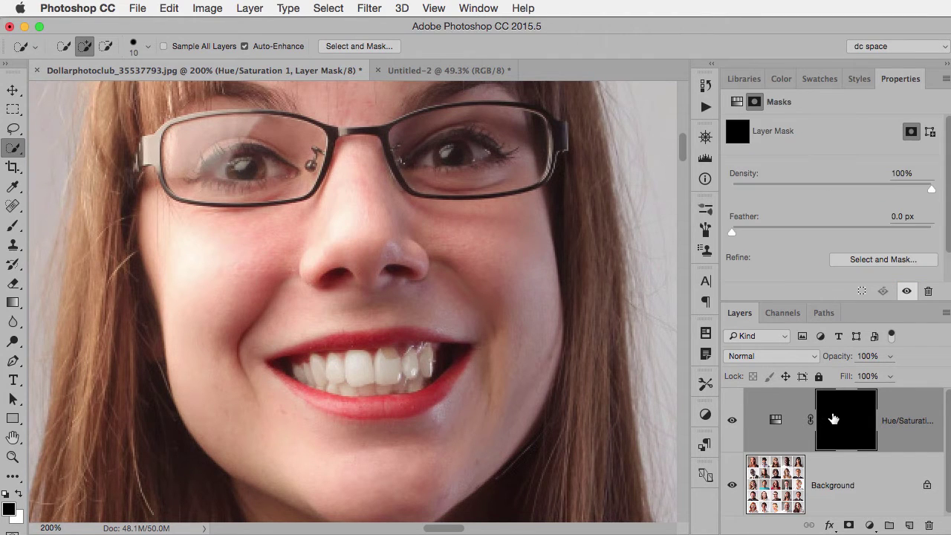
{"action": "left_click", "coordinate": [835, 418], "text": "alt"}
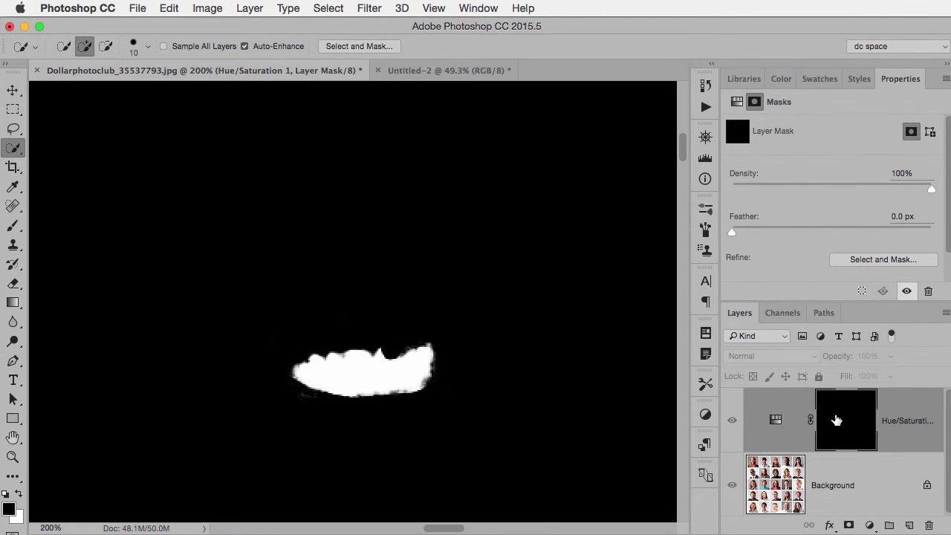
{"action": "left_click", "coordinate": [842, 418], "text": "alt"}
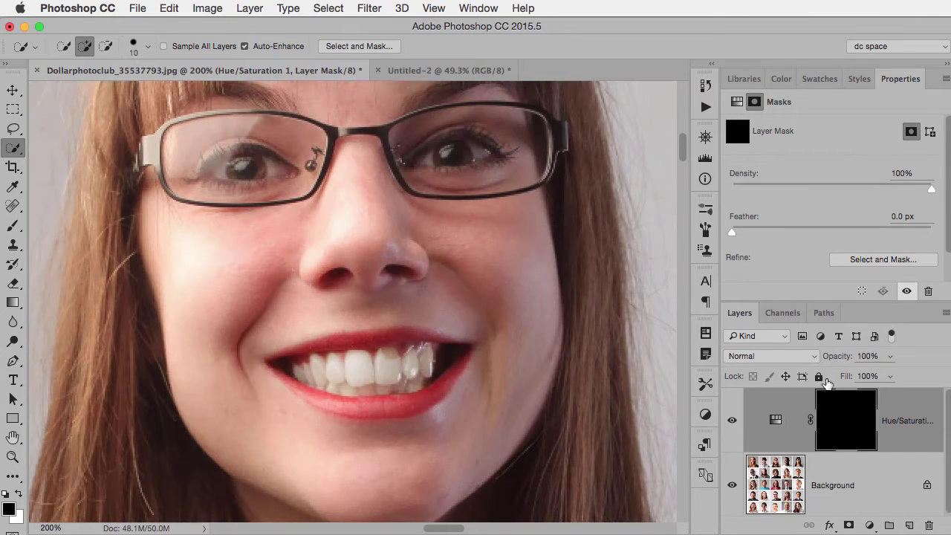
Set up a round Brush at 12 px size and 58% hardness
{"action": "key", "text": "b"}
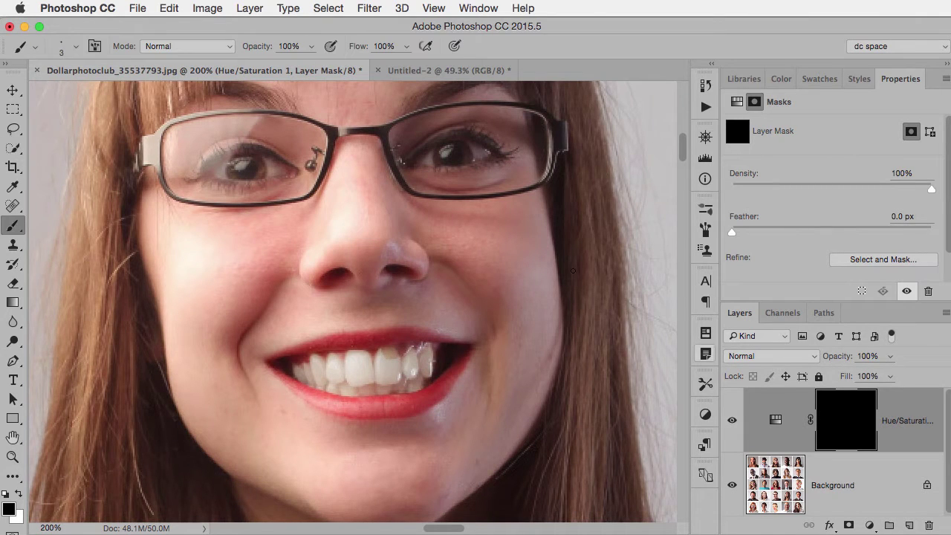
{"action": "left_click", "coordinate": [76, 46]}
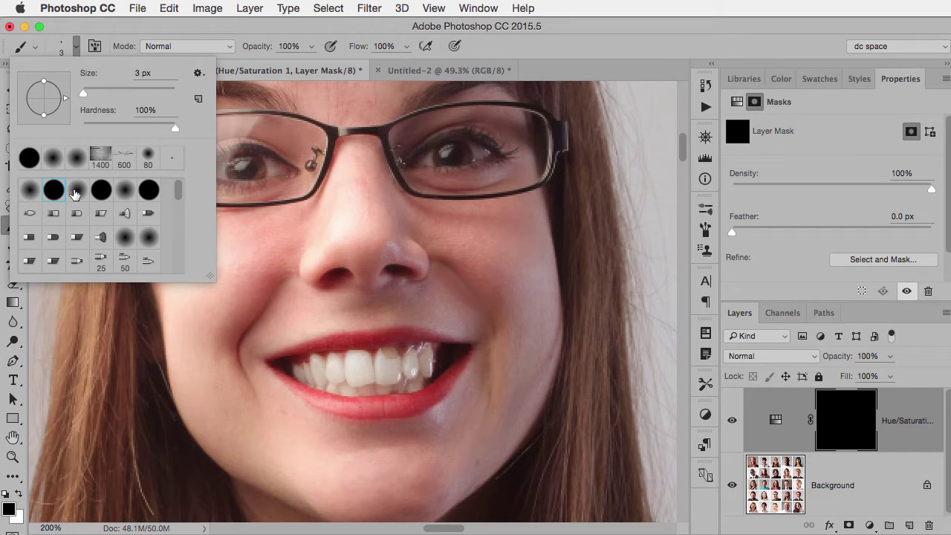
{"action": "left_click", "coordinate": [74, 194]}
{"action": "left_click_drag", "start_coordinate": [81, 127], "coordinate": [136, 127]}
{"action": "left_click_drag", "start_coordinate": [84, 94], "coordinate": [89, 96]}
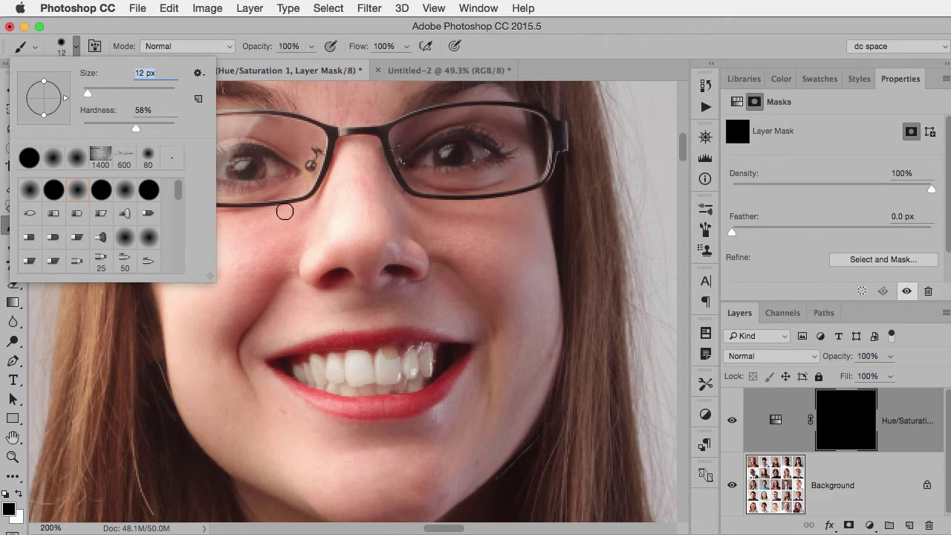
{"action": "left_click", "coordinate": [326, 249]}
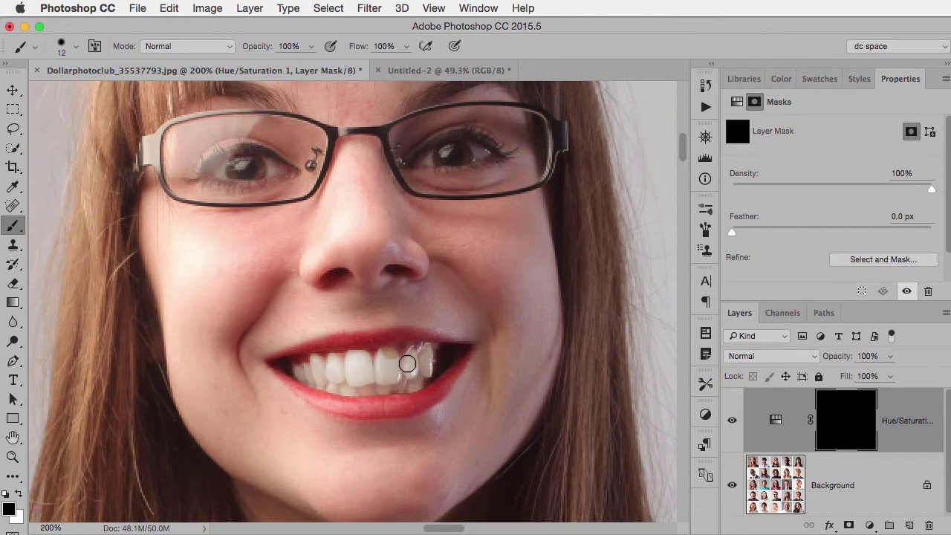
{"action": "key", "text": "x"}
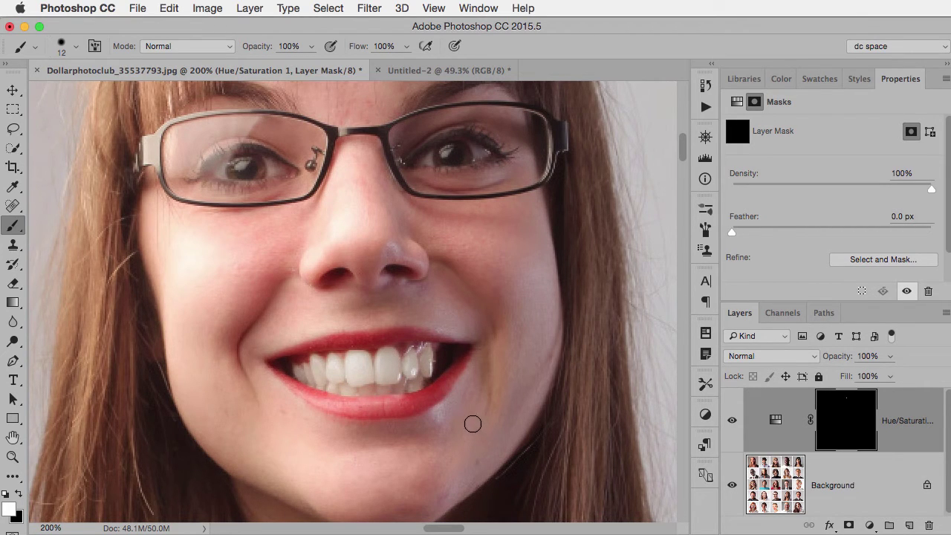
{"action": "key", "text": "x"}
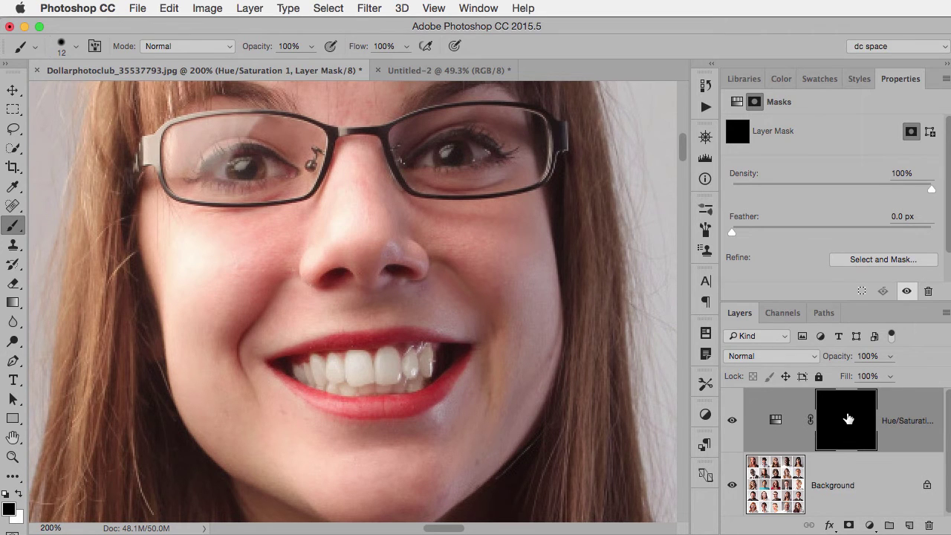
Move to the second woman's portrait, zoom into her mouth, and paint white over her teeth on the mask
{"action": "key", "text": "super+minus"}
{"action": "key", "text": "super+minus"}
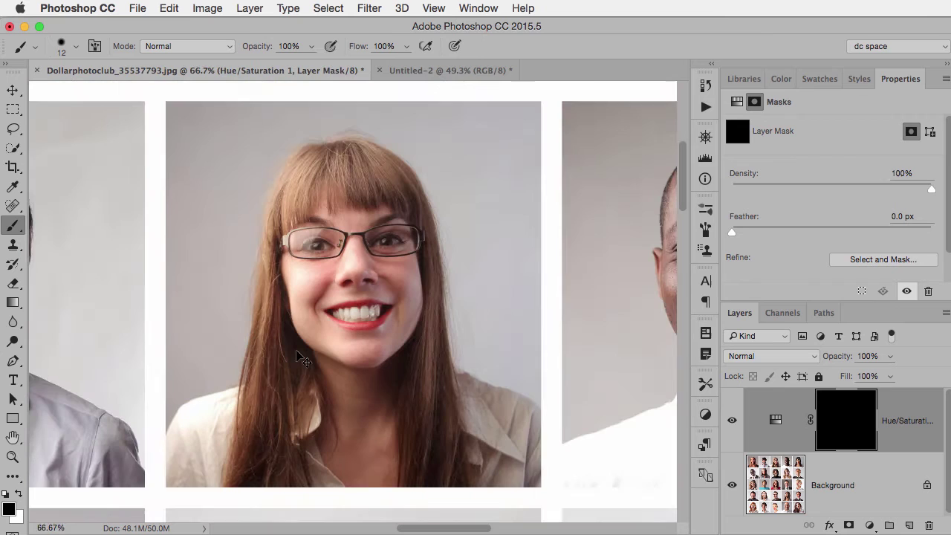
{"action": "key", "text": "super+minus"}
{"action": "key", "text": "super+minus"}
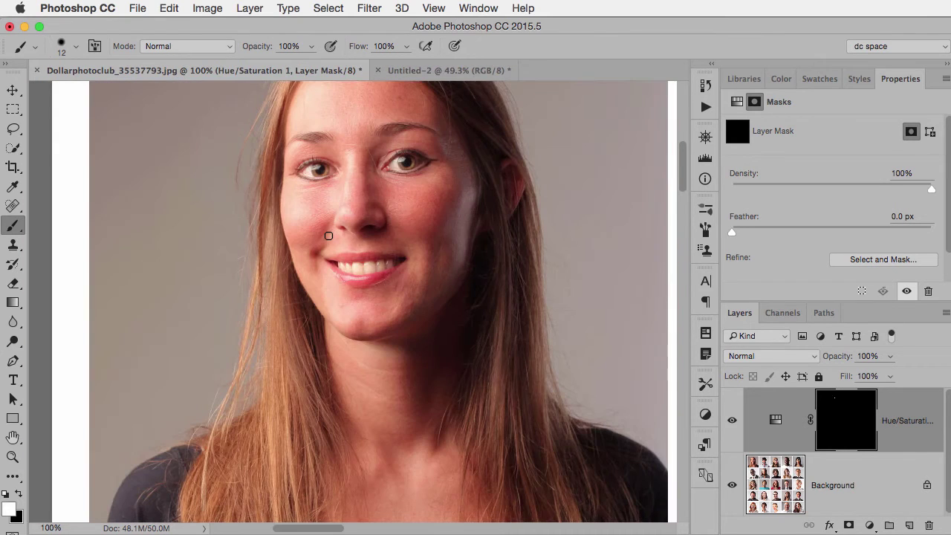
{"action": "key", "text": "super+plus"}
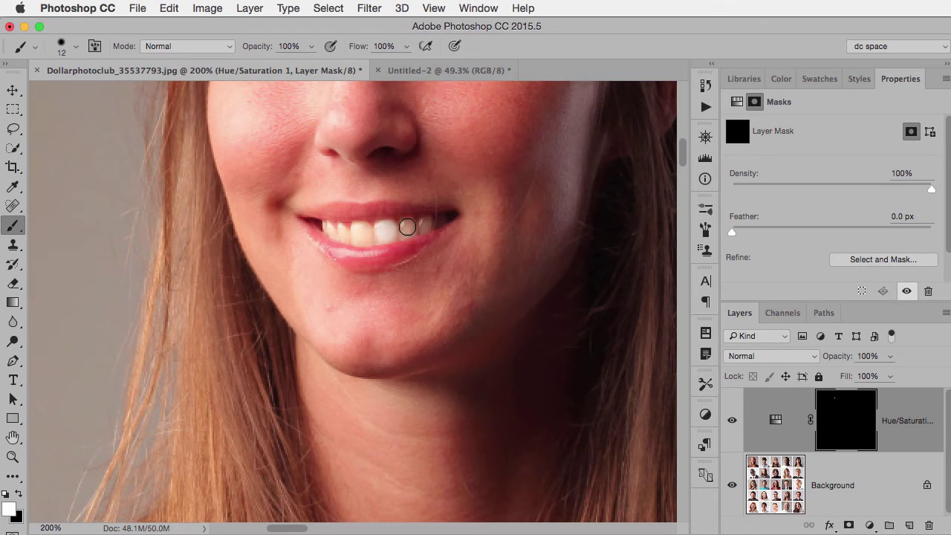
{"action": "left_click_drag", "start_coordinate": [407, 226], "coordinate": [425, 222]}
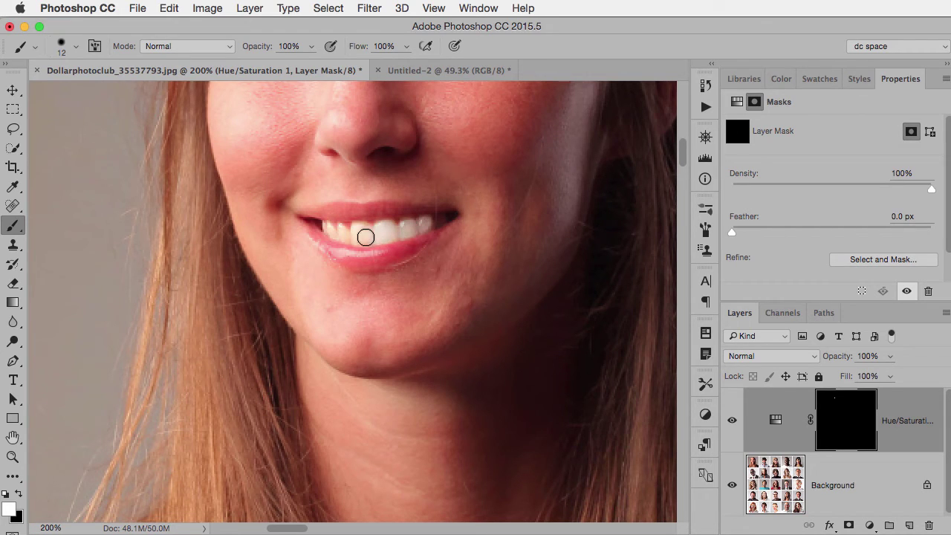